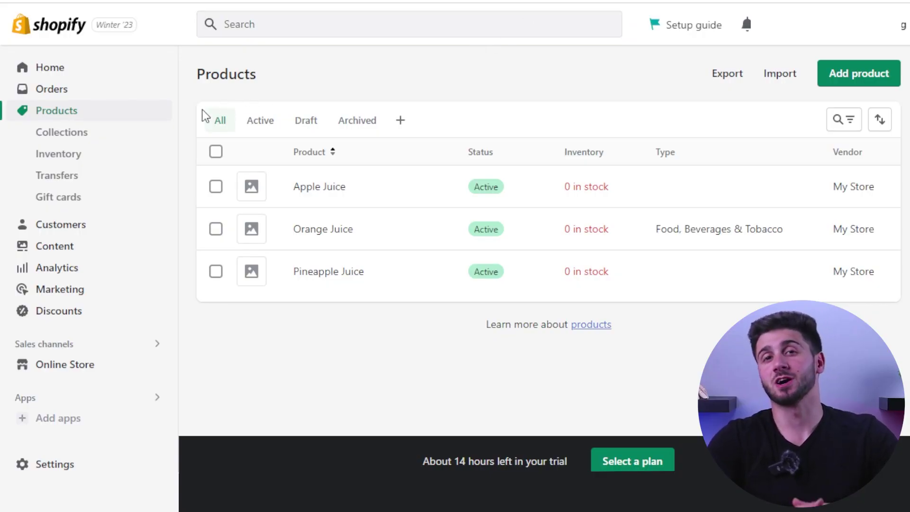
Look over the Collections list and the Inventory page in the admin.
left_click(134, 136)
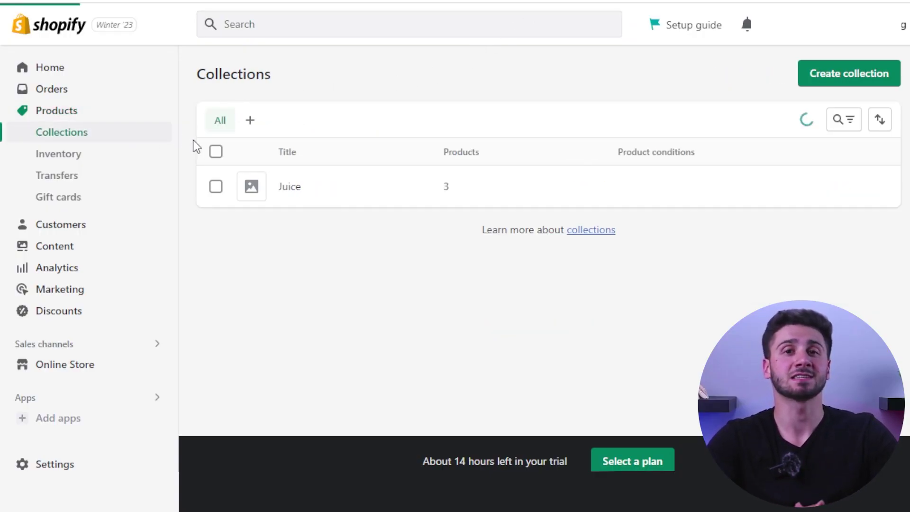
left_click(125, 160)
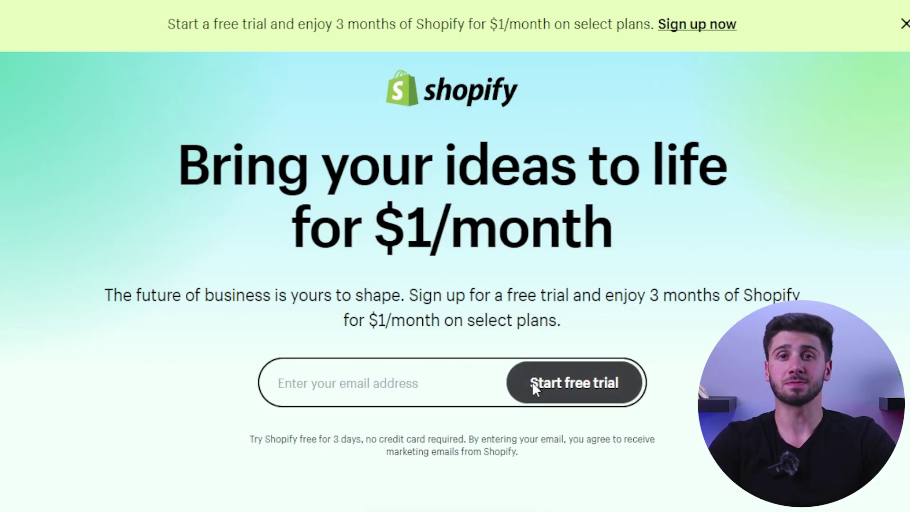
Start the free trial, choose selling through an online store, and skip the next question.
left_click(532, 383)
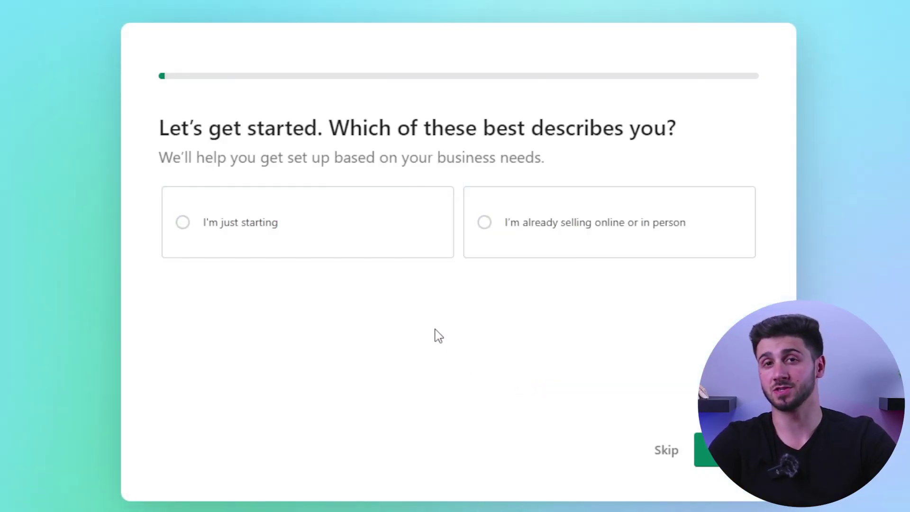
left_click(666, 449)
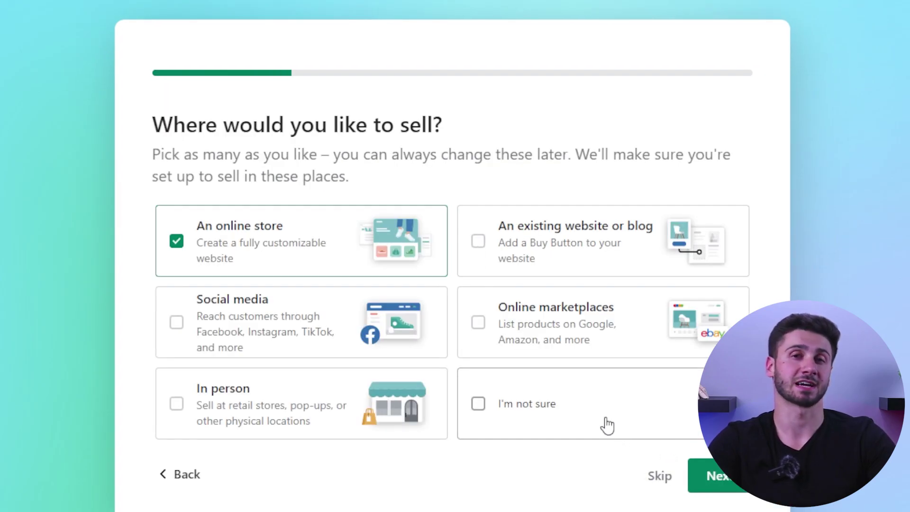
left_click(657, 476)
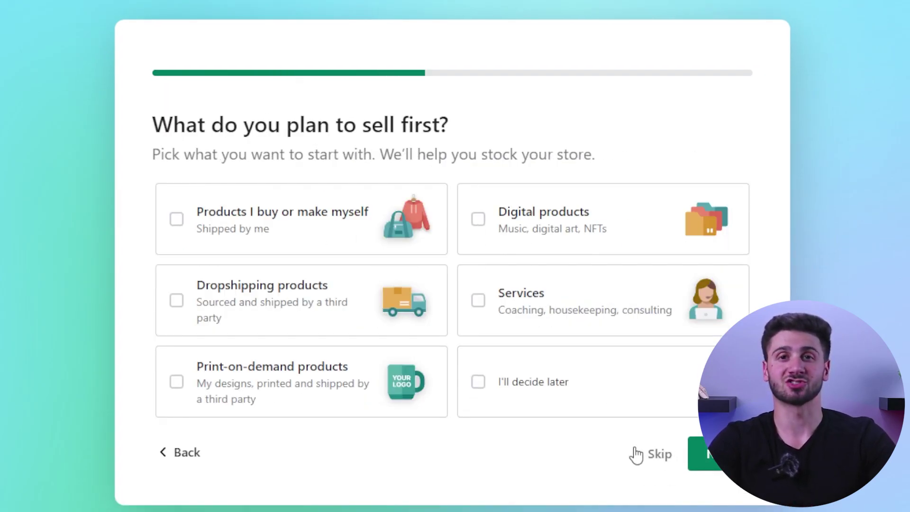
left_click(655, 455)
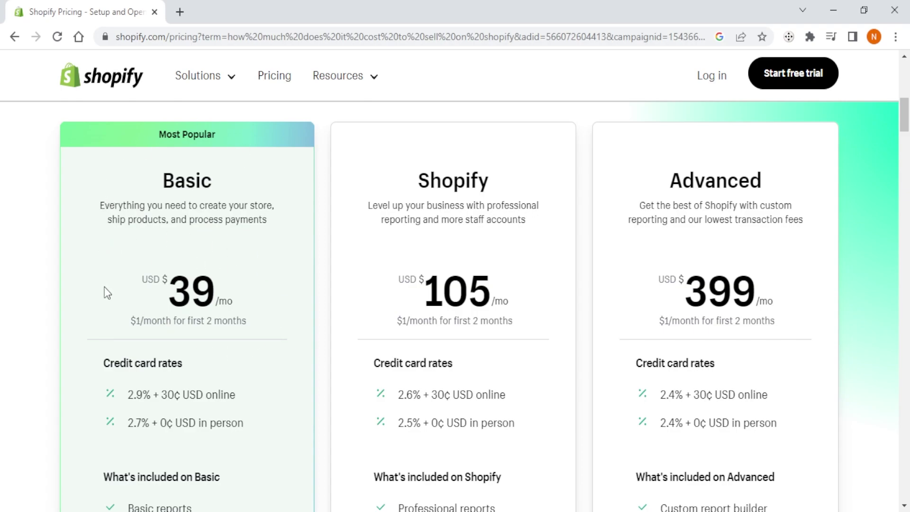
Scroll down the pricing page comparing the Basic, Shopify and Advanced plans.
scroll(180, 335, "down", 3)
scroll(181, 336, "down", 3)
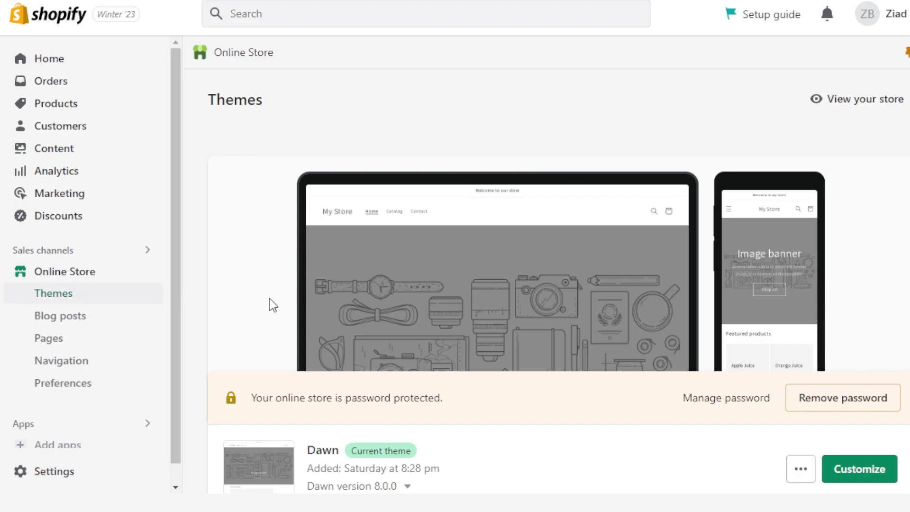
Scroll through the Theme Store's 122 themes, free ones like Dawn and Origin and paid ones.
scroll(270, 302, "down", 8)
scroll(272, 303, "down", 10)
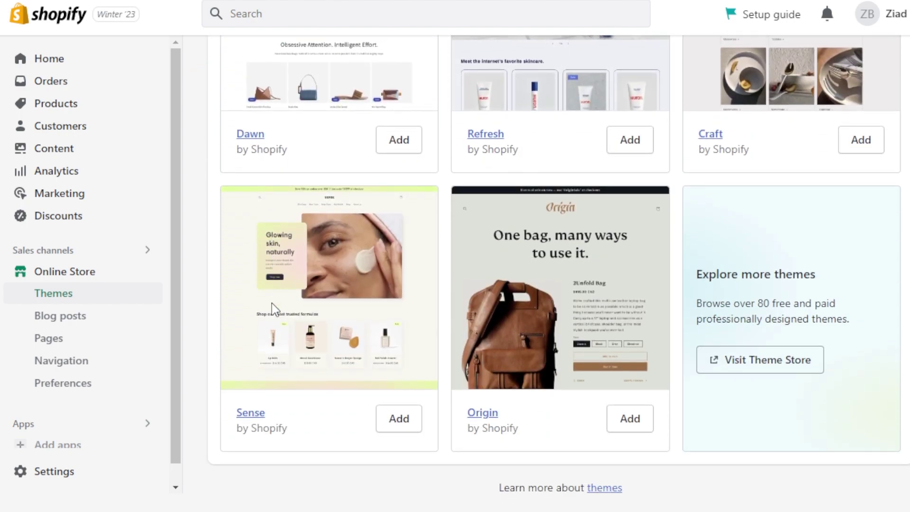
scroll(272, 303, "down", 1)
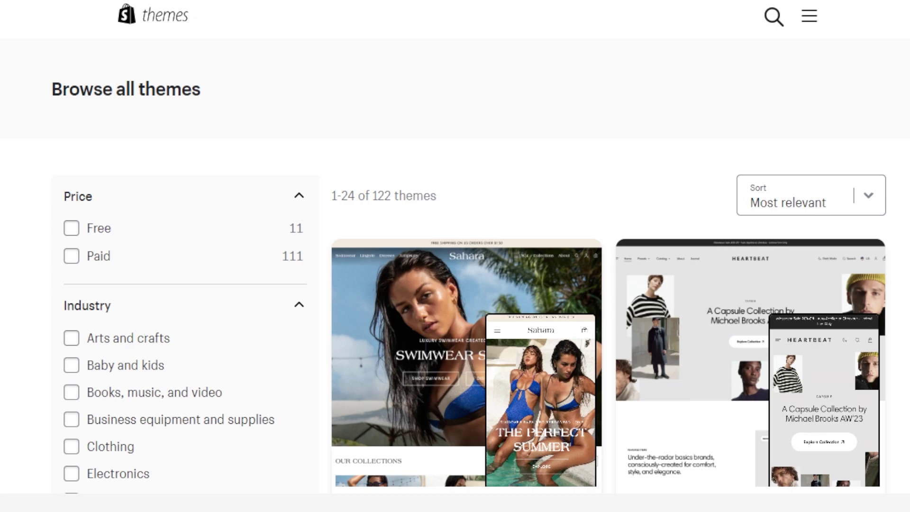
scroll(533, 165, "down", 5)
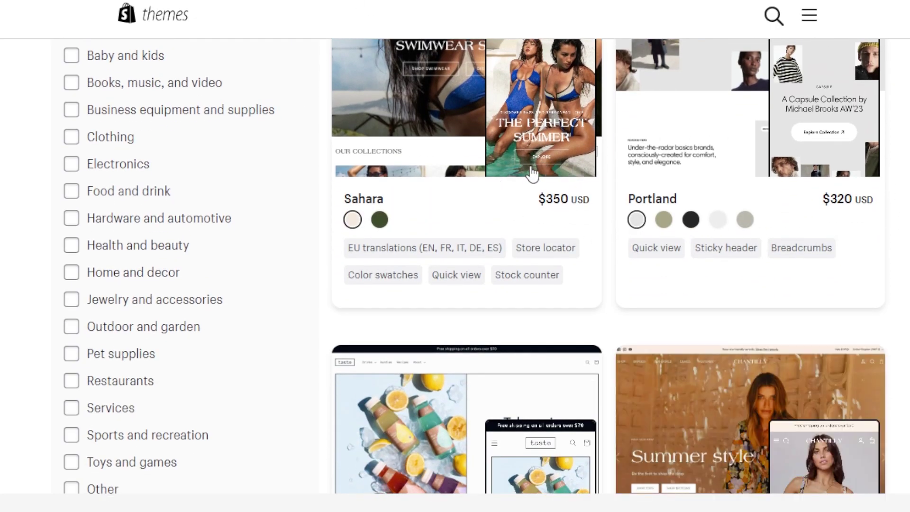
scroll(531, 175, "down", 4)
scroll(524, 177, "down", 2)
scroll(521, 183, "down", 5)
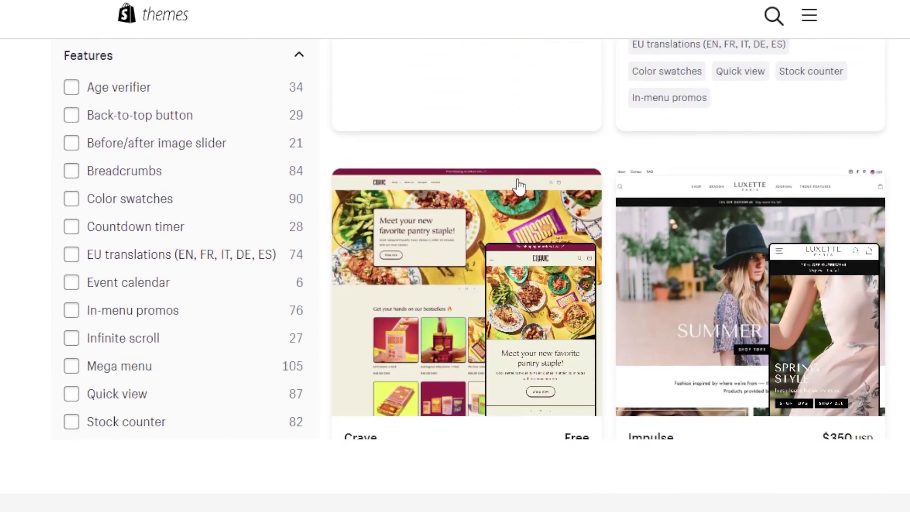
scroll(519, 185, "down", 2)
scroll(519, 186, "down", 3)
scroll(519, 188, "down", 5)
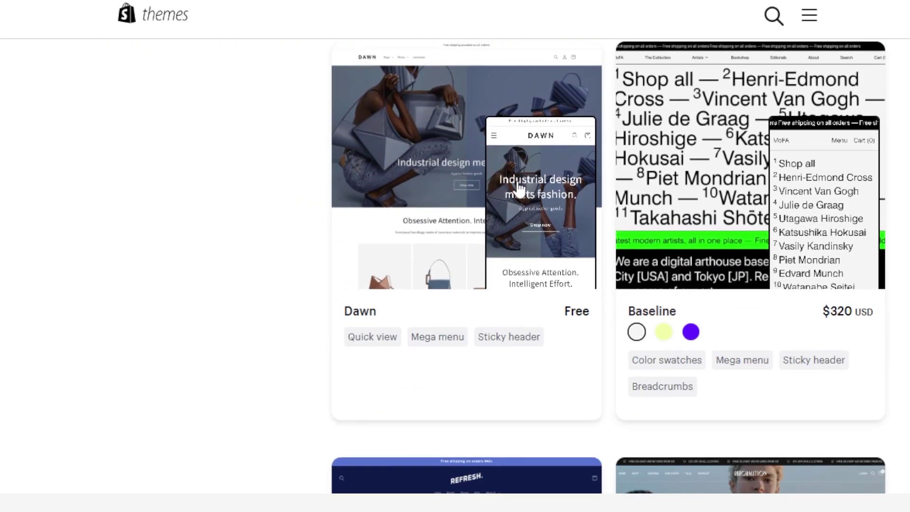
scroll(519, 187, "down", 6)
scroll(519, 187, "down", 4)
scroll(519, 187, "down", 4)
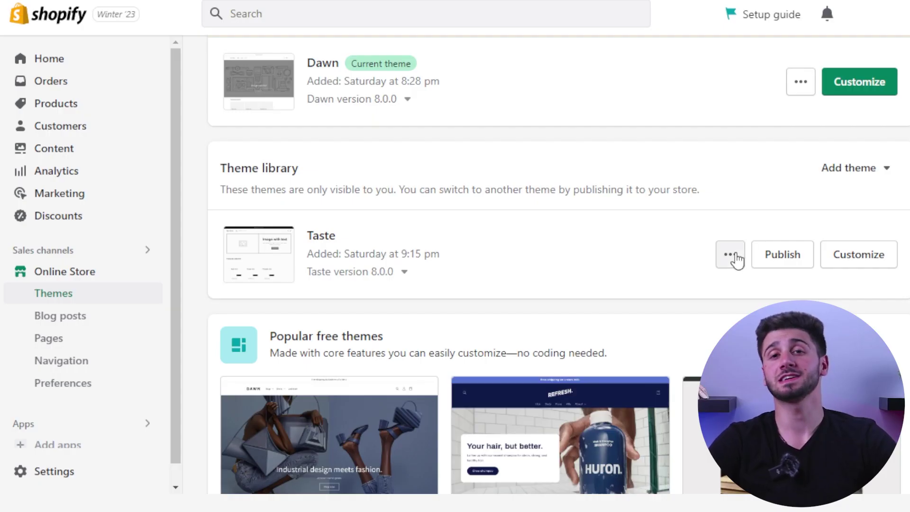
Preview the storefront in the Taste theme and scroll through the preview.
left_click(737, 260)
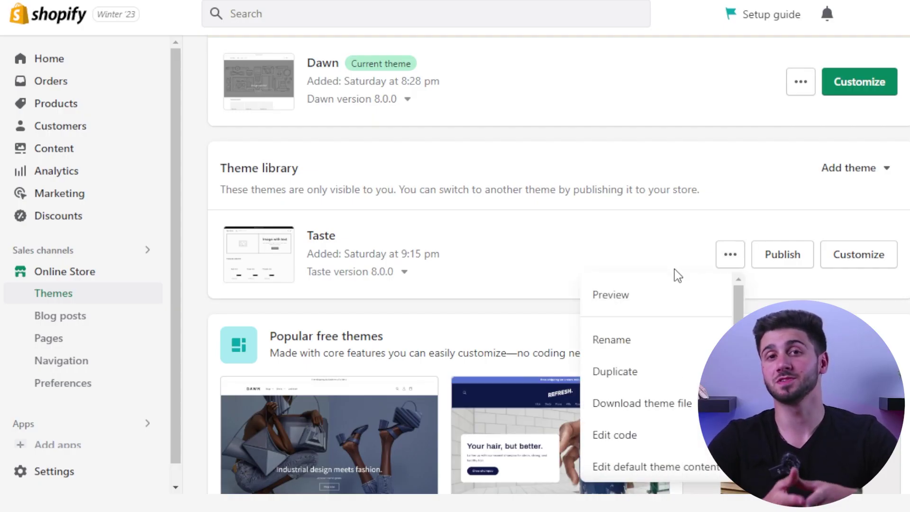
left_click(617, 294)
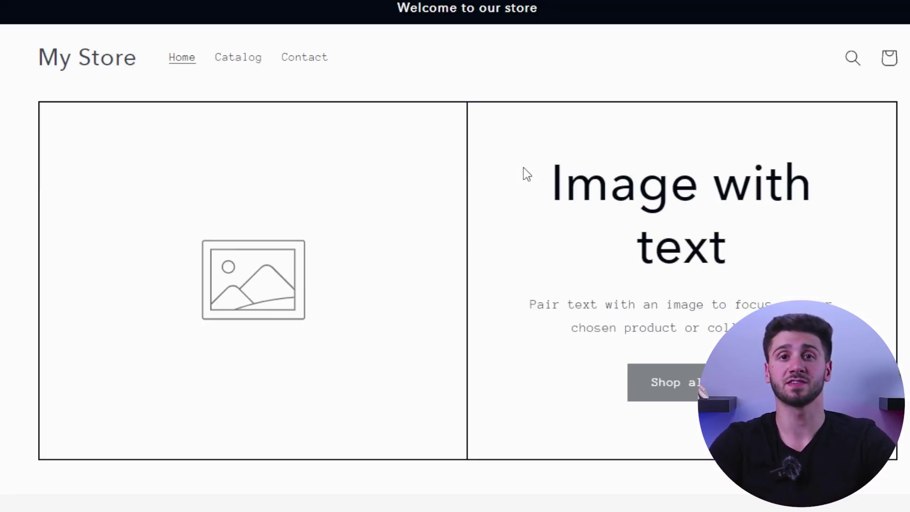
scroll(506, 141, "down", 5)
scroll(506, 144, "down", 3)
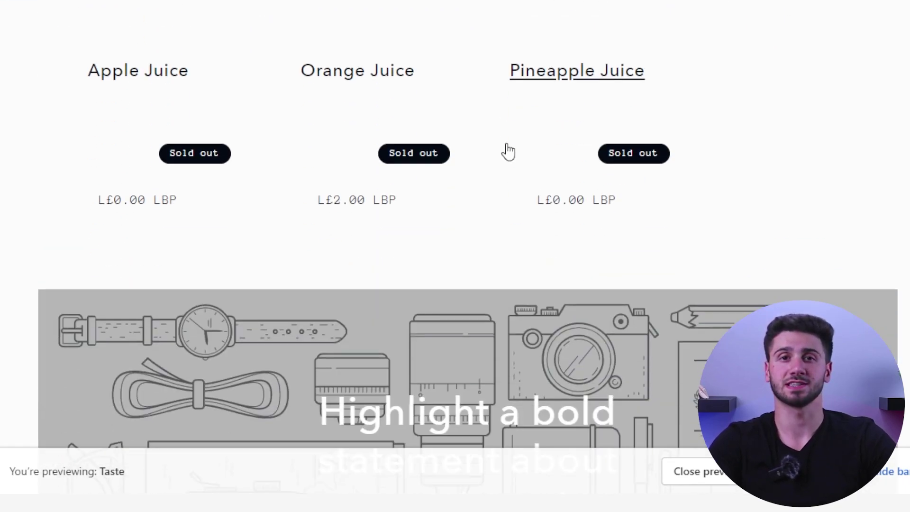
scroll(507, 143, "down", 5)
scroll(507, 143, "down", 3)
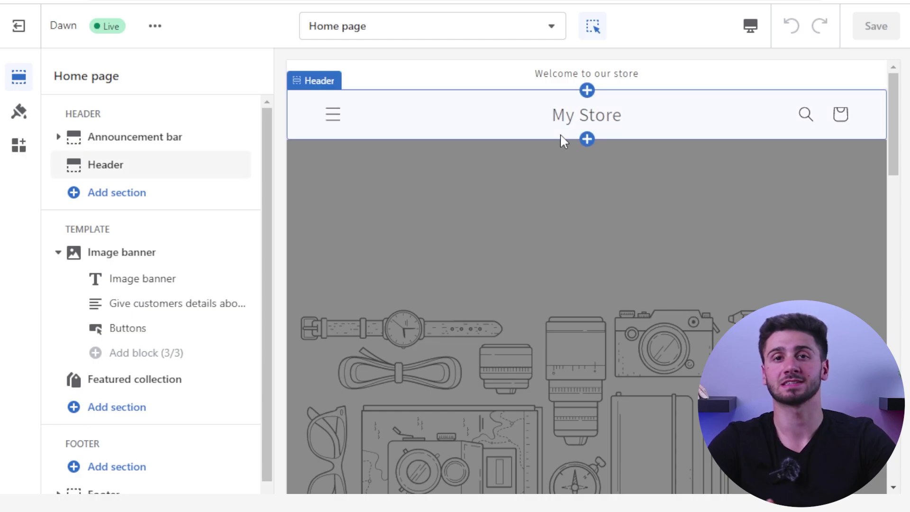
Scroll the Dawn home page preview and view the theme-wide settings.
scroll(559, 166, "down", 5)
scroll(550, 176, "down", 1)
scroll(545, 189, "down", 8)
scroll(544, 206, "down", 3)
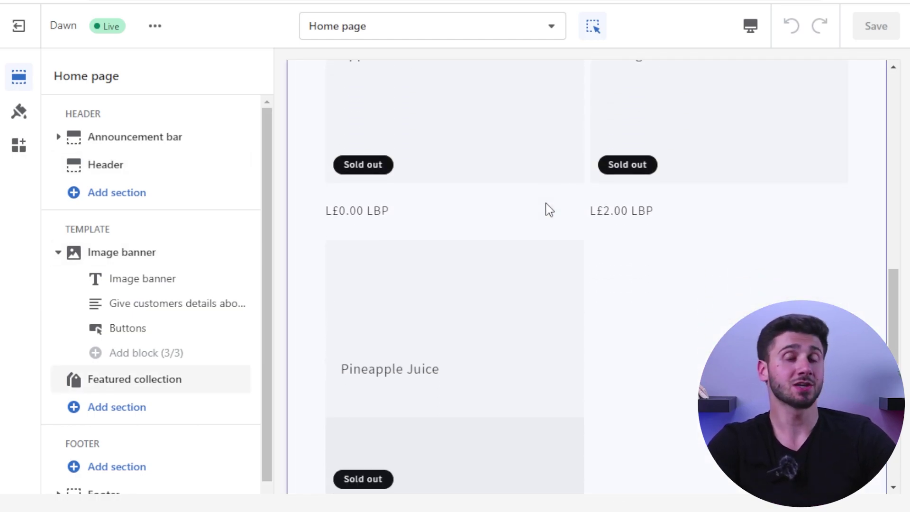
left_click(17, 114)
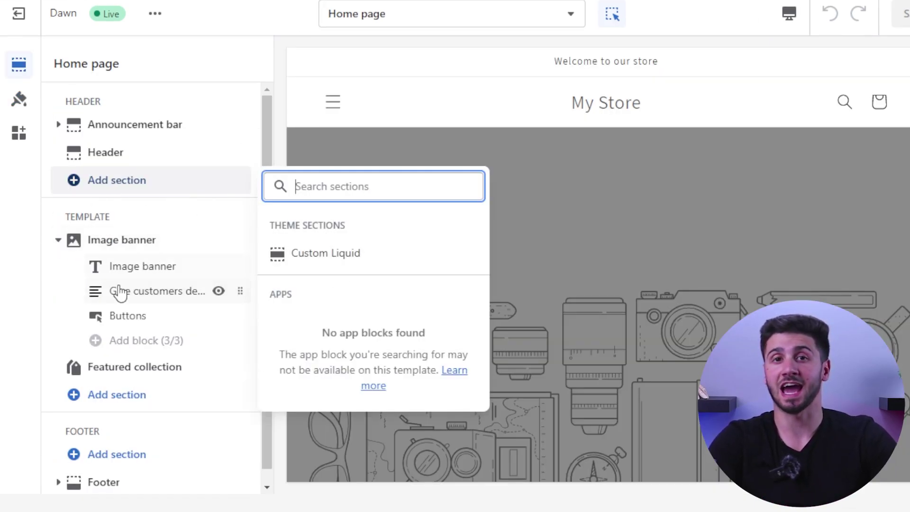
Browse the sections addable to the home page template, closing the list without adding any.
left_click(56, 321)
left_click(100, 395)
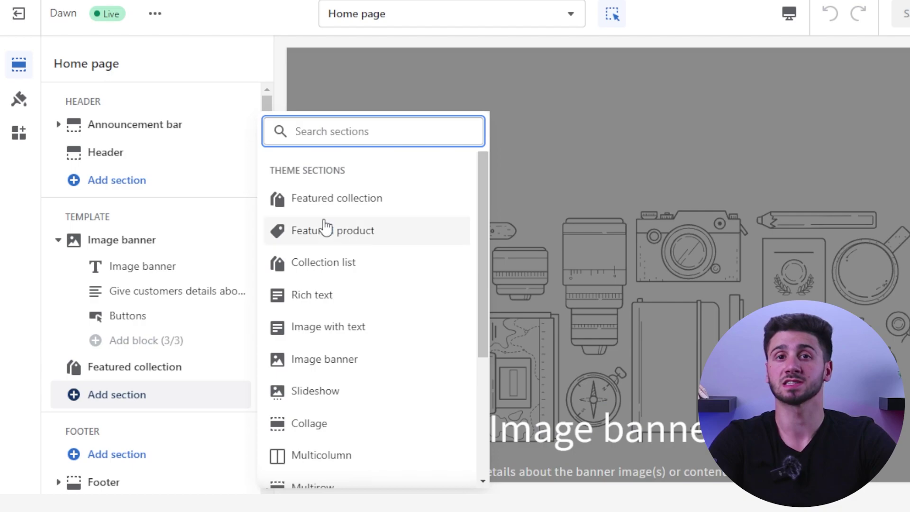
scroll(48, 417, "down", 1)
left_click(49, 421)
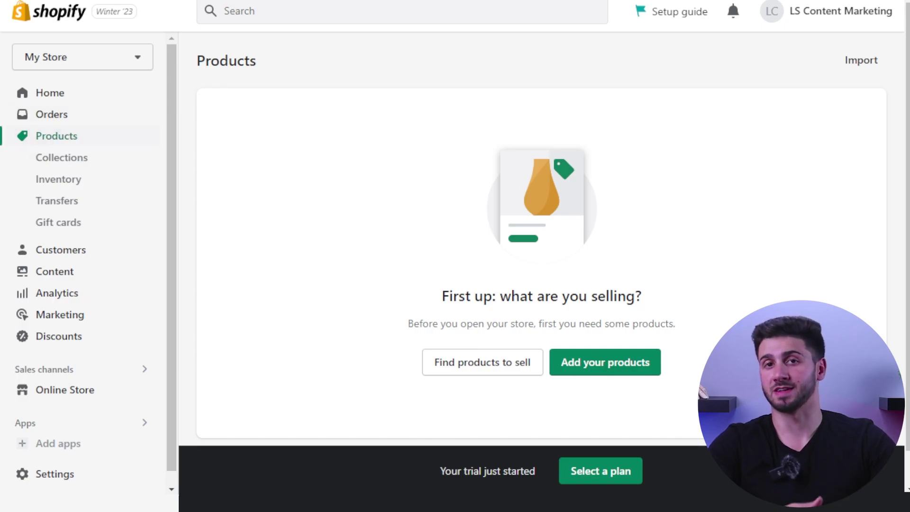
Begin adding a first product, then bring up the CSV product import.
left_click(584, 368)
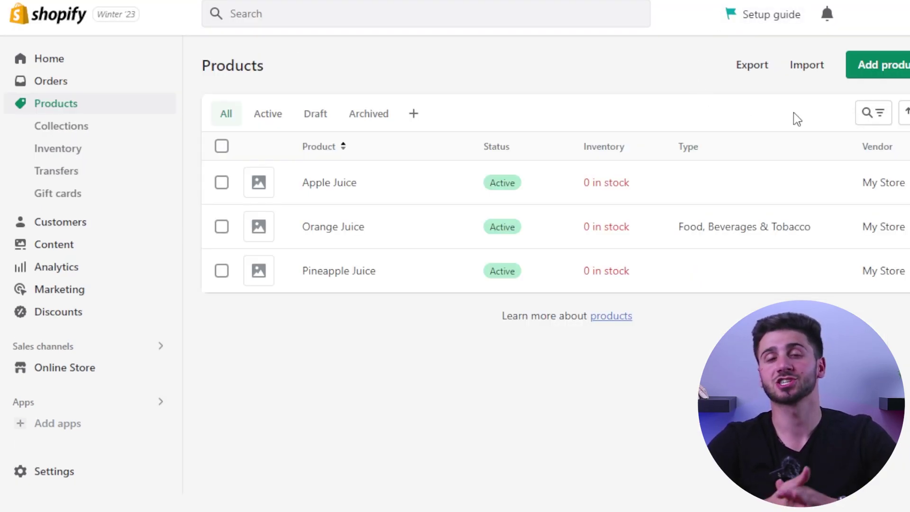
left_click(800, 71)
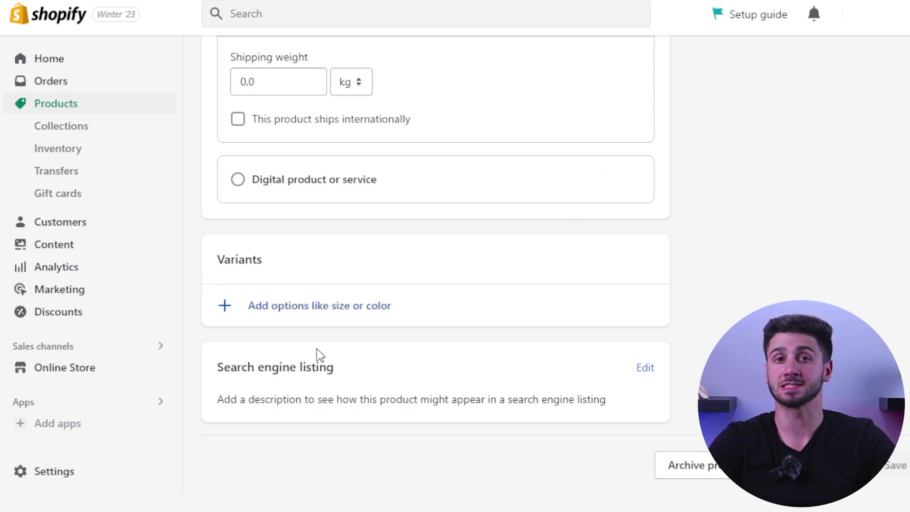
Add Color and Size variant options to the juice product.
left_click(349, 313)
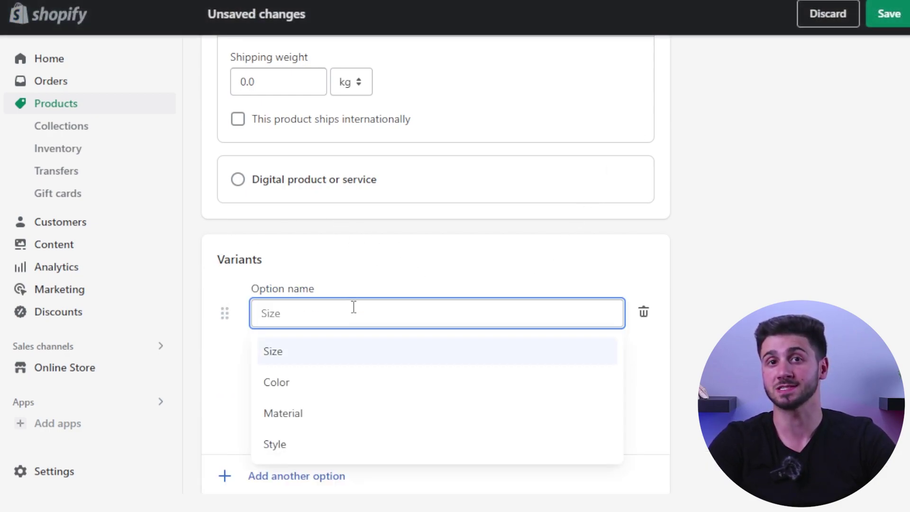
left_click(264, 383)
scroll(256, 389, "down", 2)
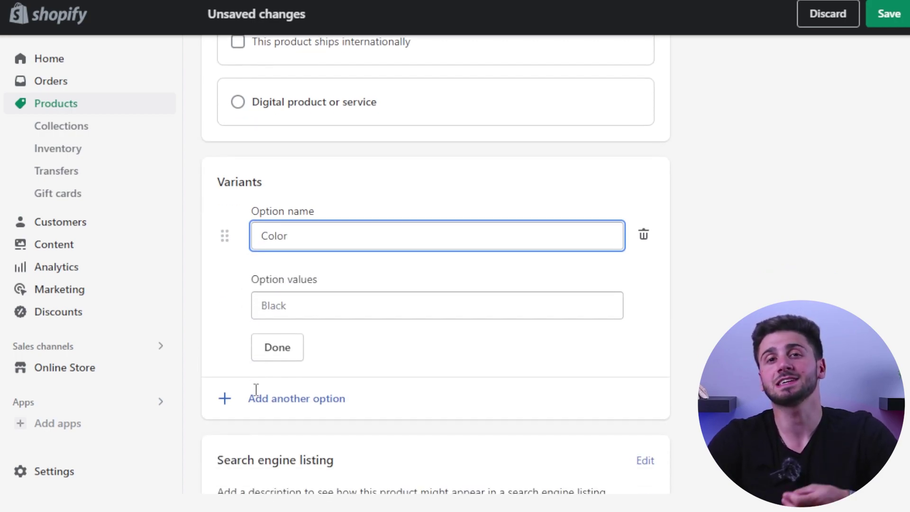
left_click(279, 403)
scroll(339, 384, "down", 4)
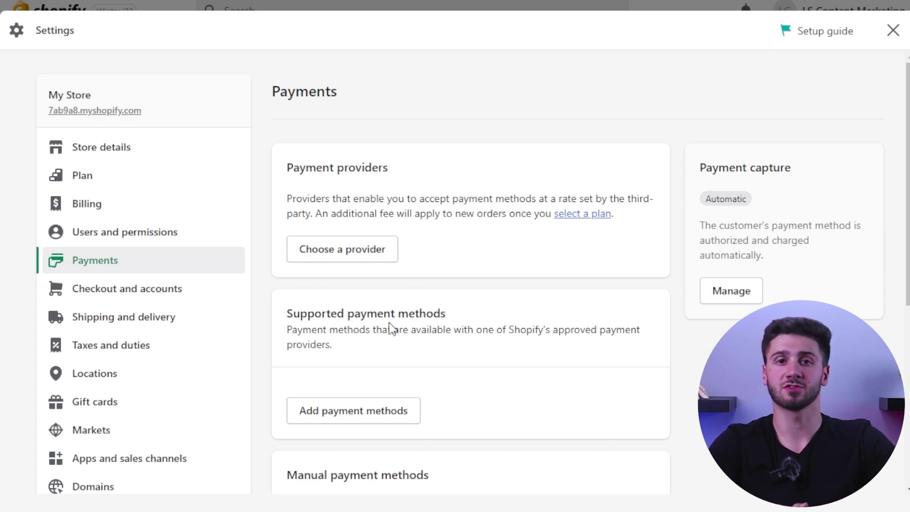
Scroll through the payment providers, supported methods and automatic payment capture settings.
scroll(439, 270, "down", 3)
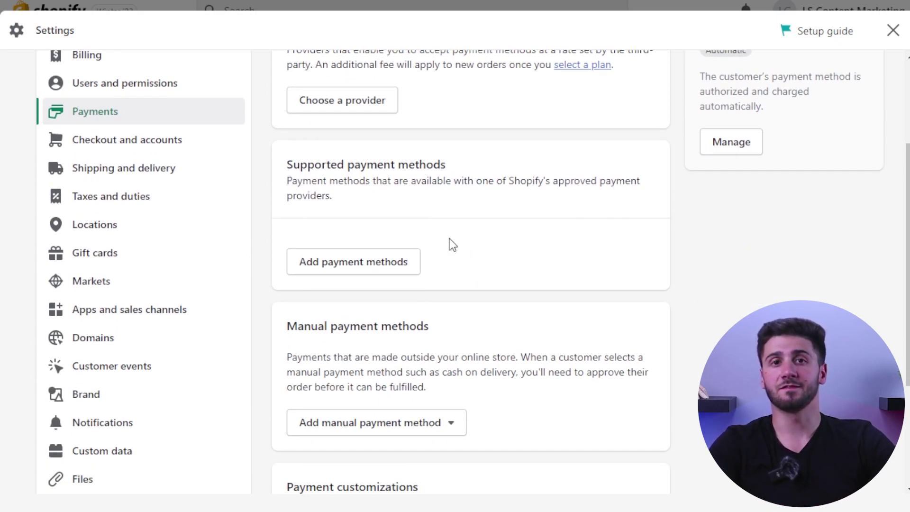
scroll(311, 264, "down", 3)
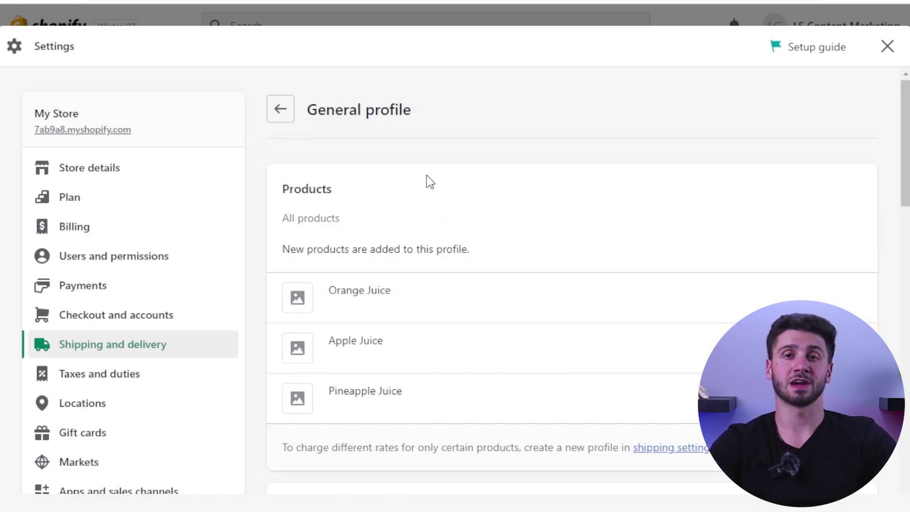
Scroll through the General profile's shipping origins, zones and free Standard rate.
scroll(430, 182, "down", 3)
scroll(429, 182, "down", 1)
scroll(429, 183, "down", 2)
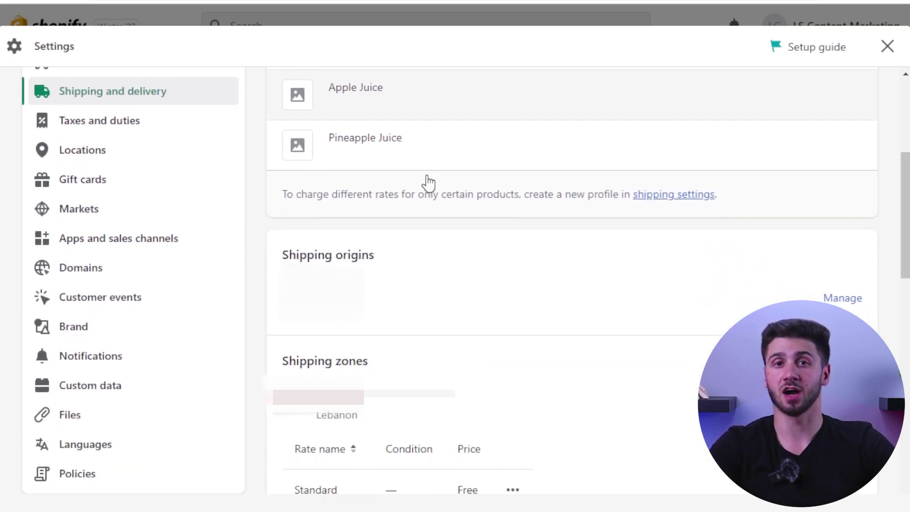
scroll(429, 183, "down", 3)
scroll(429, 182, "down", 2)
scroll(428, 182, "down", 2)
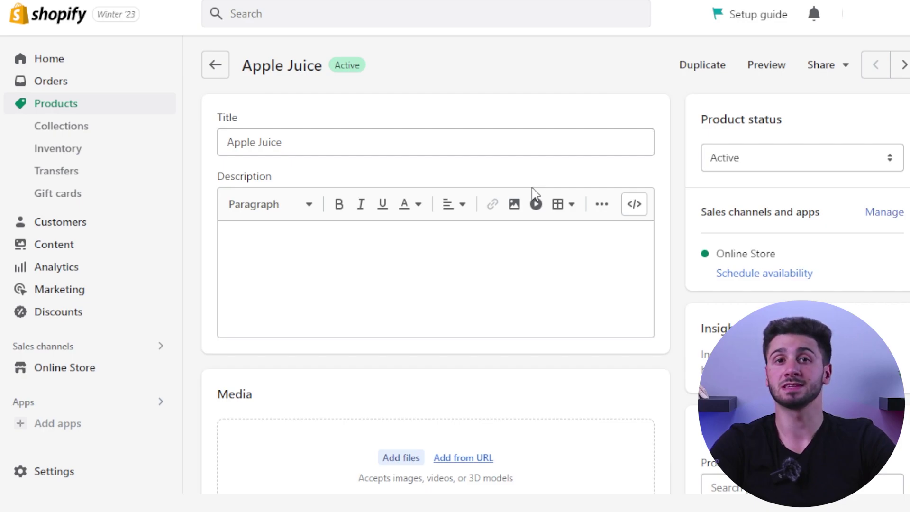
Reveal and review the Apple Juice search engine listing fields.
scroll(532, 188, "down", 8)
scroll(532, 188, "down", 1)
scroll(532, 188, "down", 6)
scroll(531, 189, "down", 7)
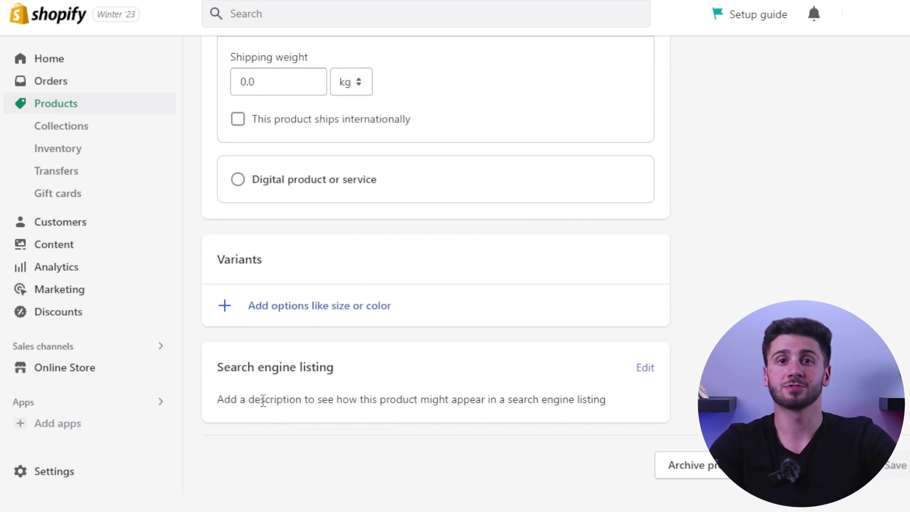
left_click(640, 369)
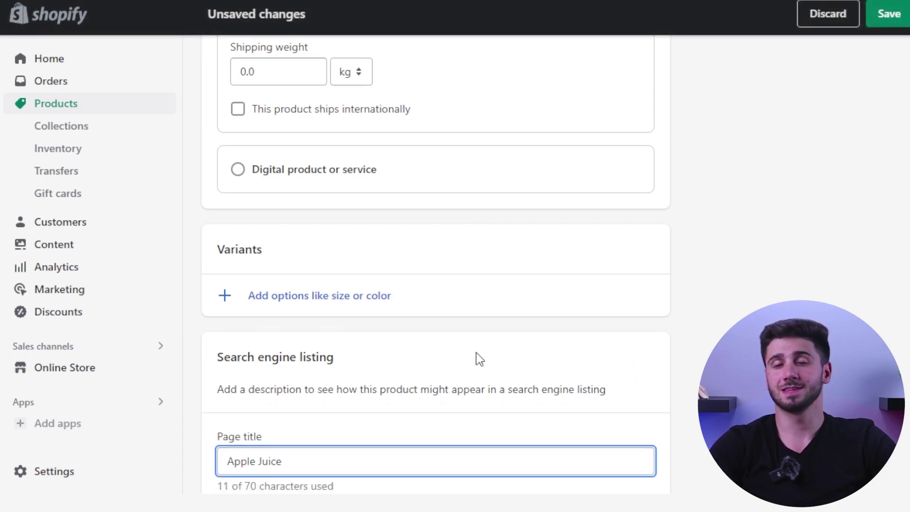
scroll(476, 357, "down", 5)
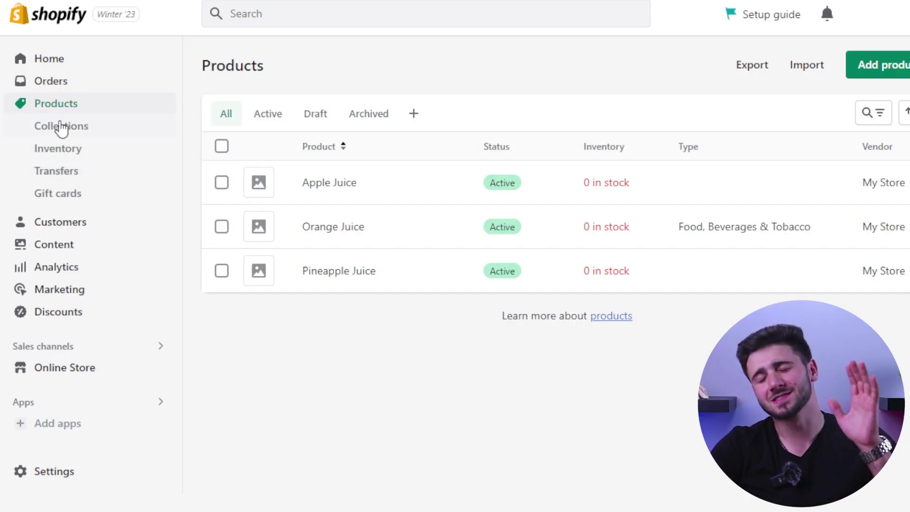
Check product stock levels in Inventory and scroll through the reports.
left_click(71, 150)
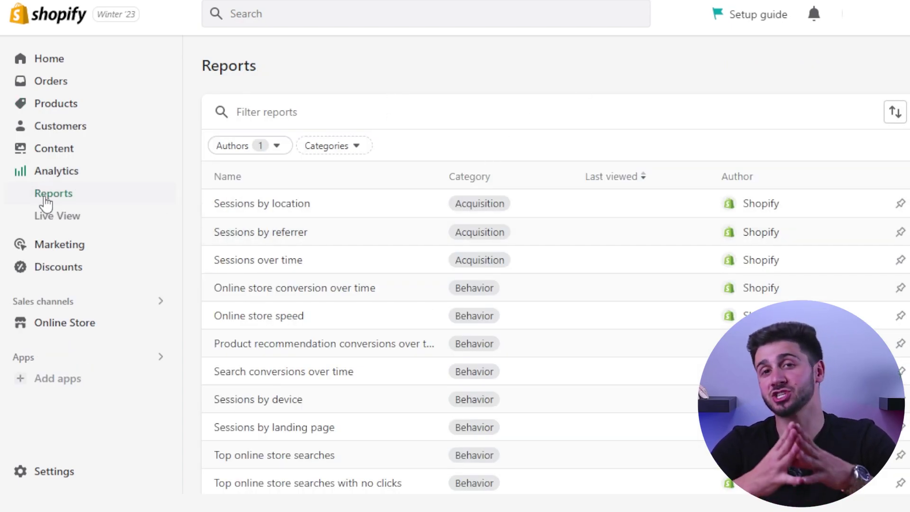
scroll(412, 194, "down", 8)
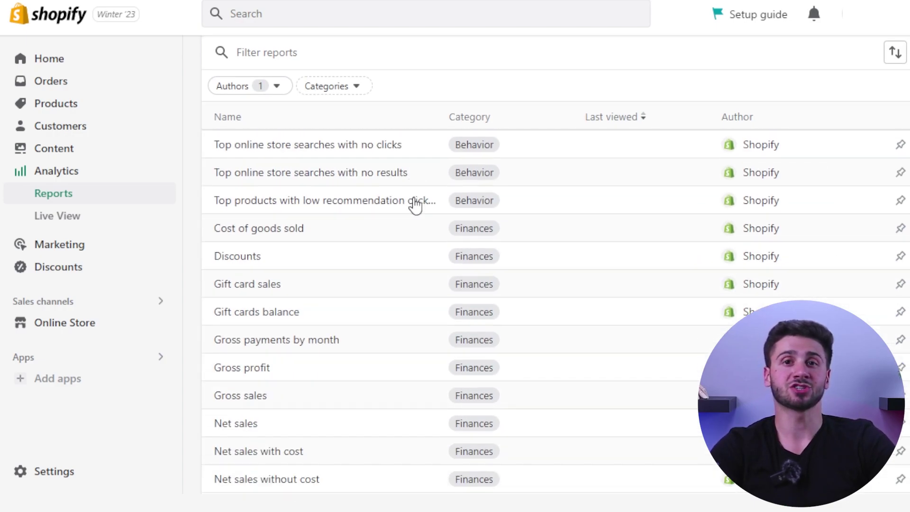
scroll(414, 205, "down", 6)
scroll(415, 205, "down", 2)
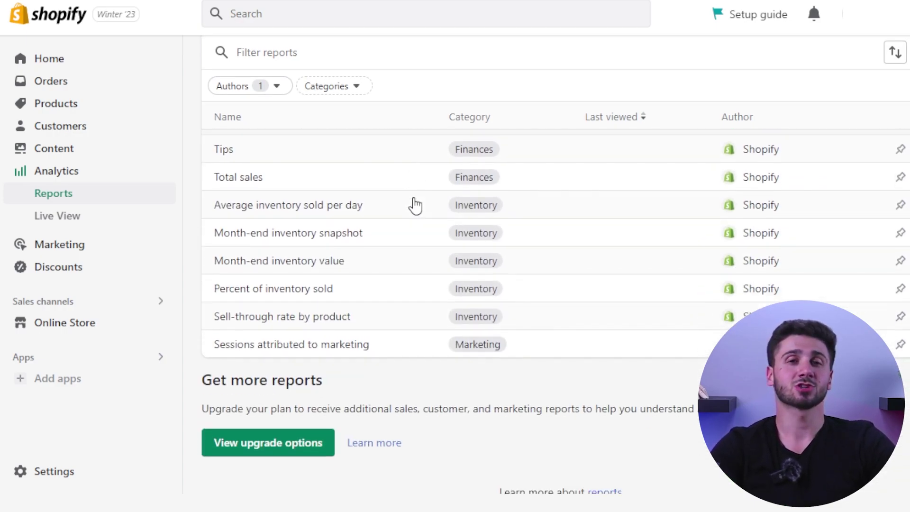
Watch the store's live visitor activity in Live View.
left_click(120, 226)
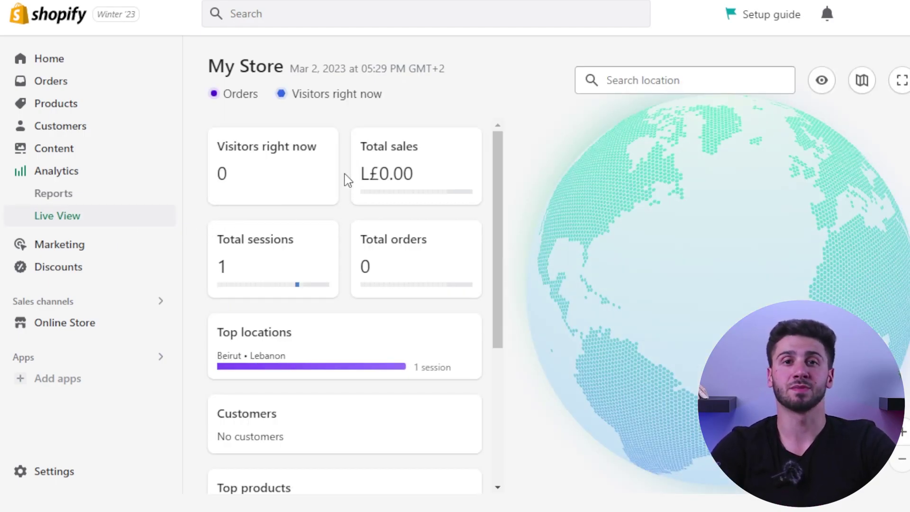
scroll(349, 180, "down", 5)
scroll(349, 180, "down", 1)
scroll(349, 180, "down", 1)
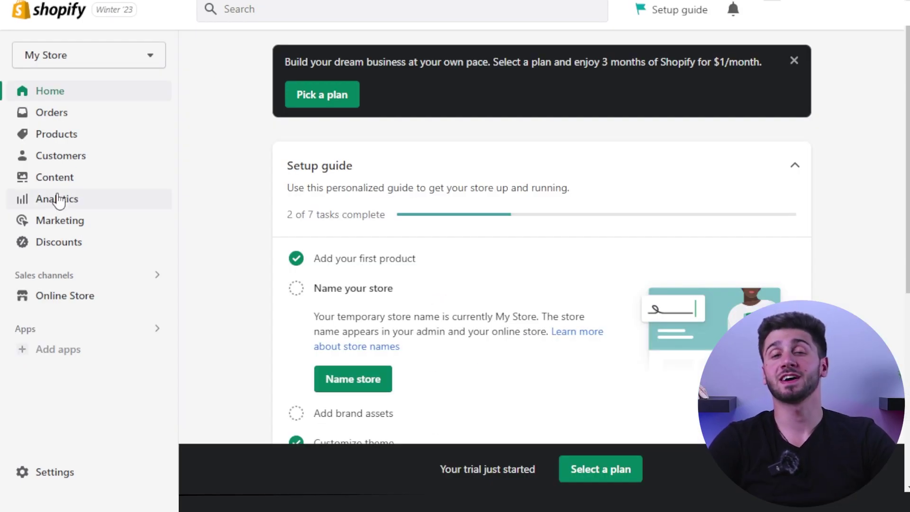
Review every Analytics overview card, all showing zero sales, sessions and orders.
left_click(59, 201)
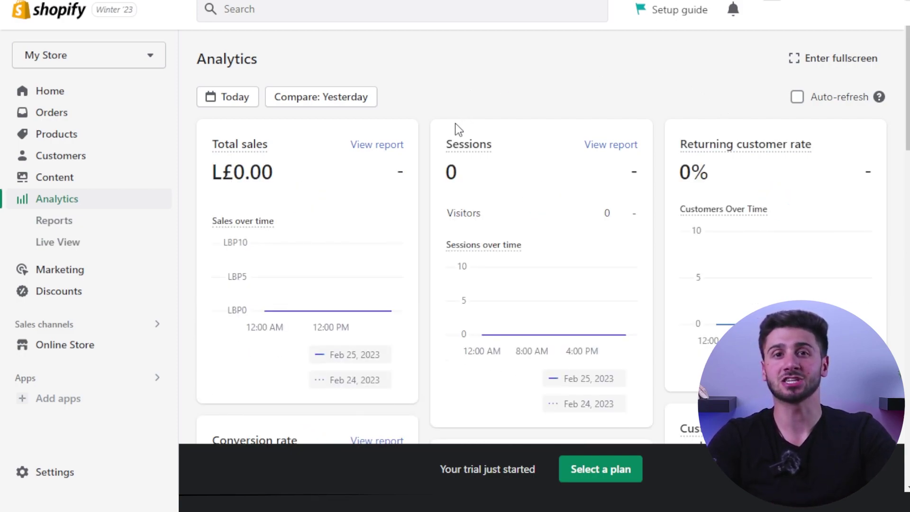
scroll(455, 127, "down", 2)
scroll(454, 128, "down", 4)
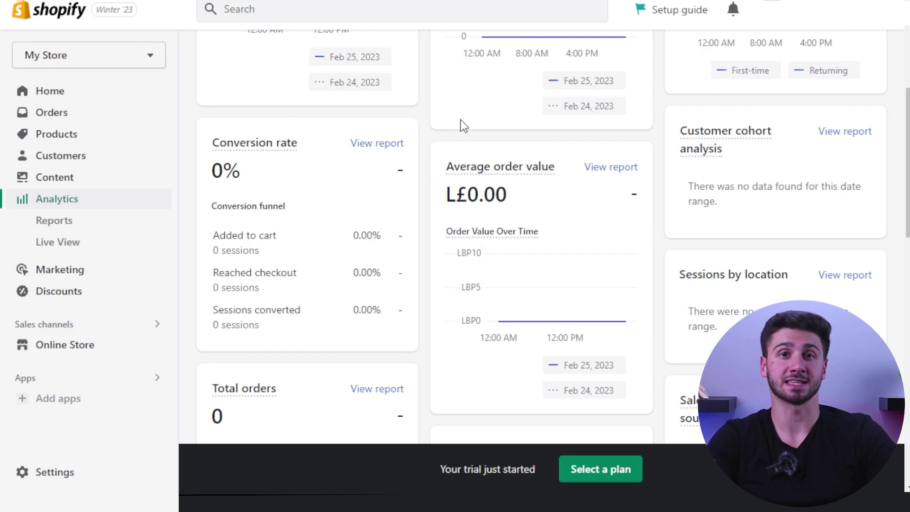
scroll(460, 124, "down", 2)
scroll(461, 124, "down", 4)
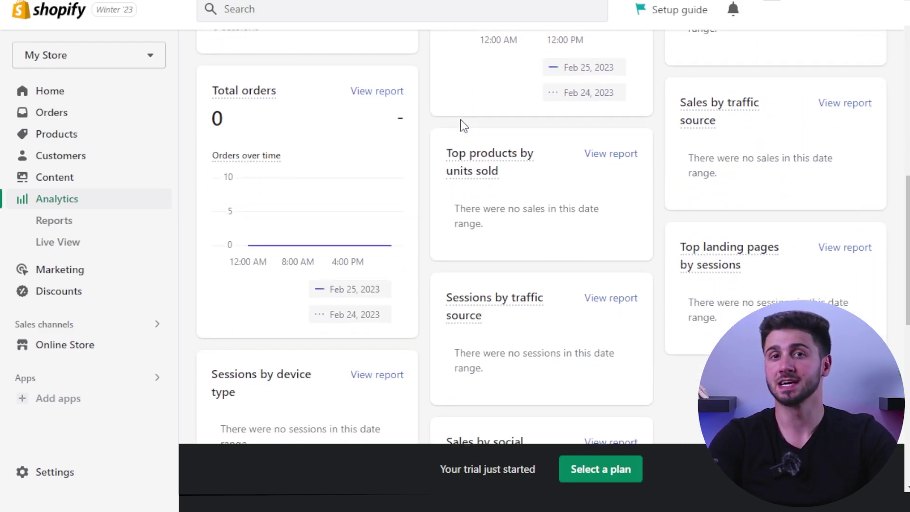
scroll(461, 124, "down", 2)
scroll(461, 124, "down", 5)
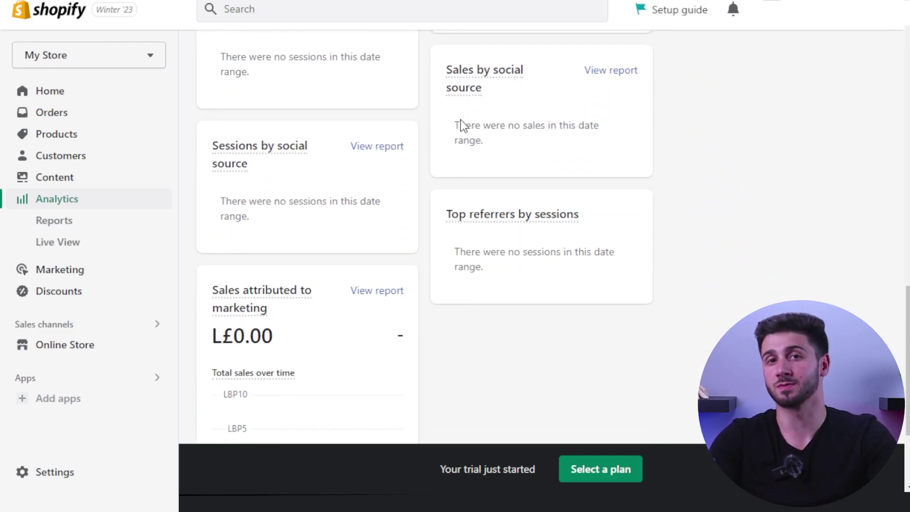
scroll(462, 119, "down", 3)
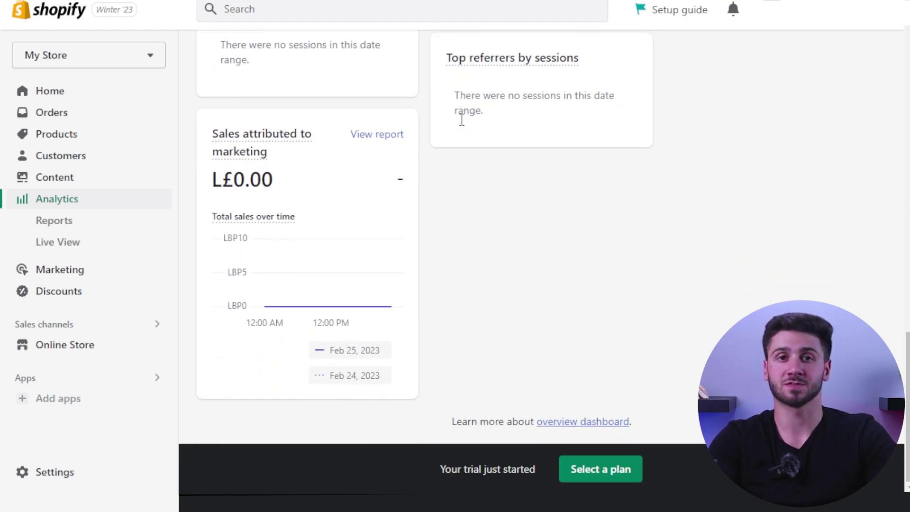